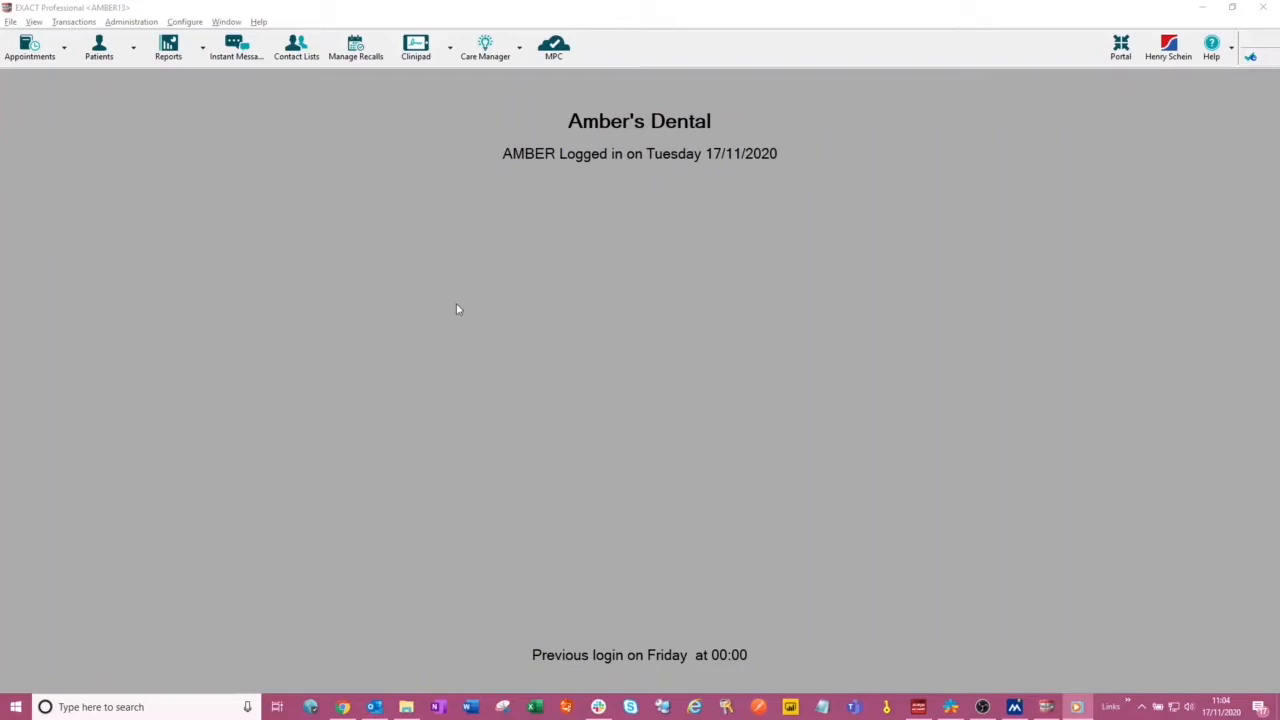
# Open the most recent patient's record and send the patient the portal link by email from the Patient Experience options.
pyautogui.click(133, 50)
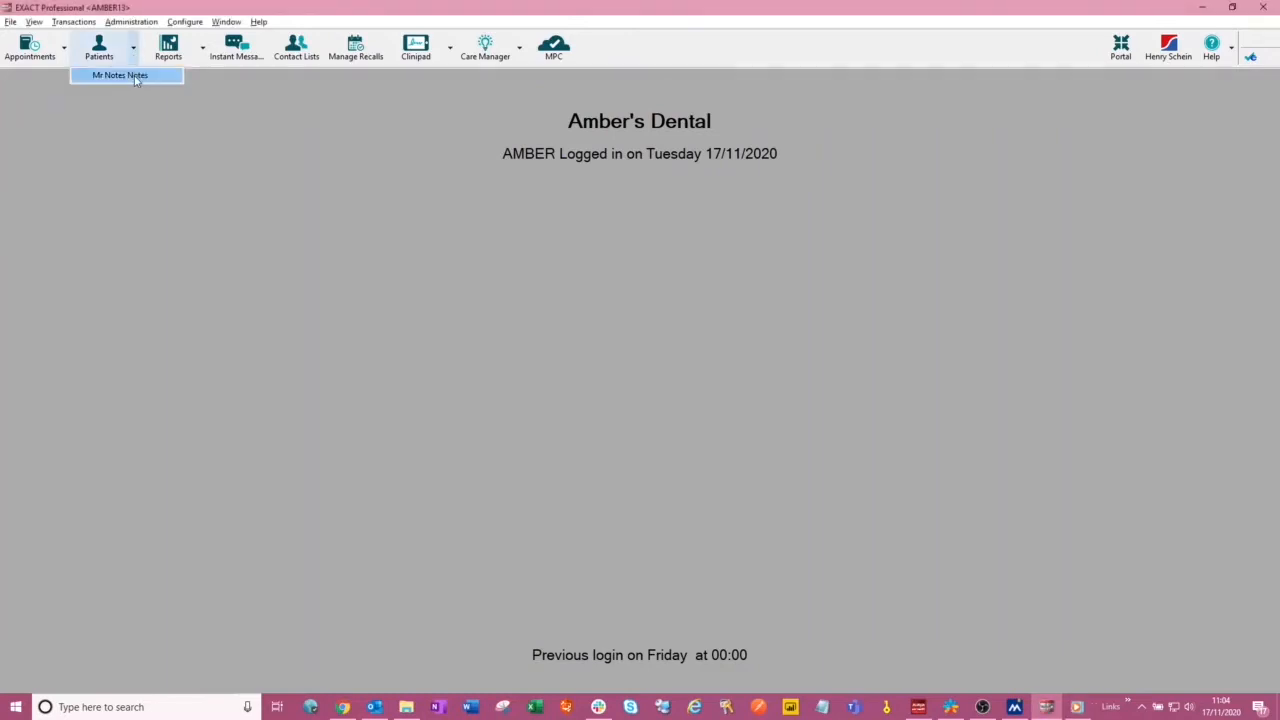
pyautogui.click(120, 76)
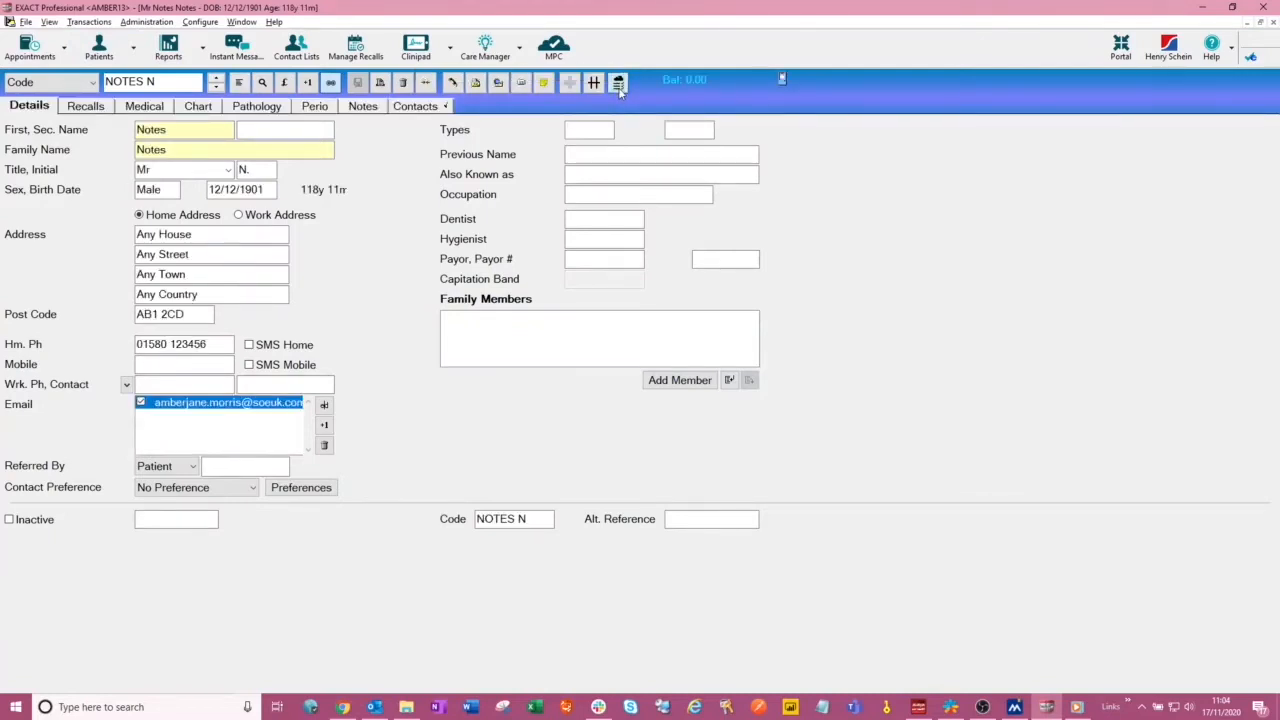
pyautogui.click(618, 83)
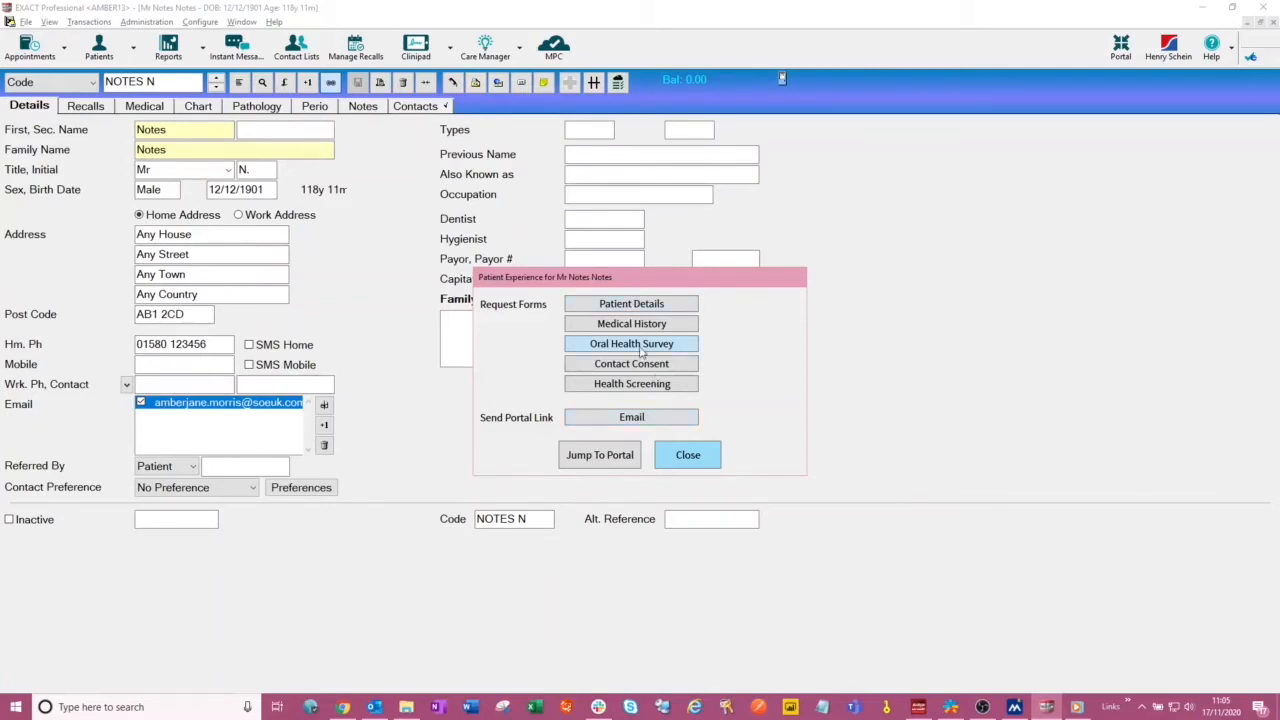
pyautogui.click(658, 424)
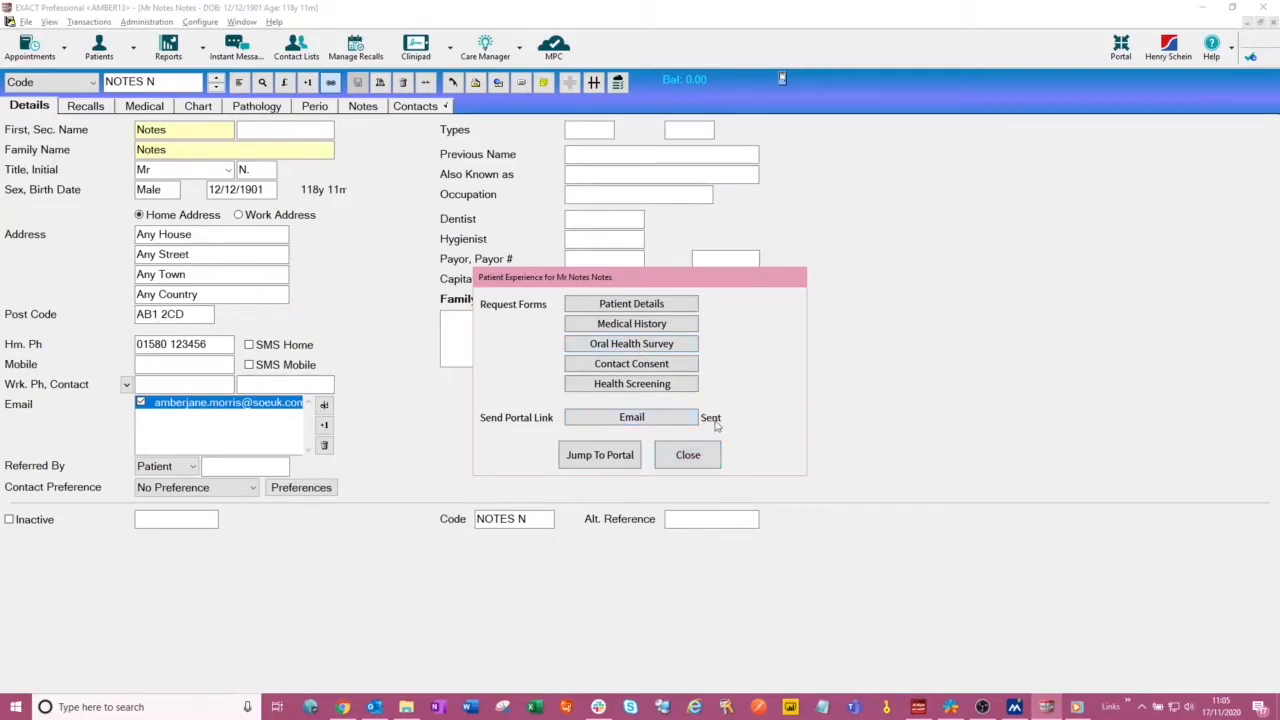
pyautogui.click(697, 458)
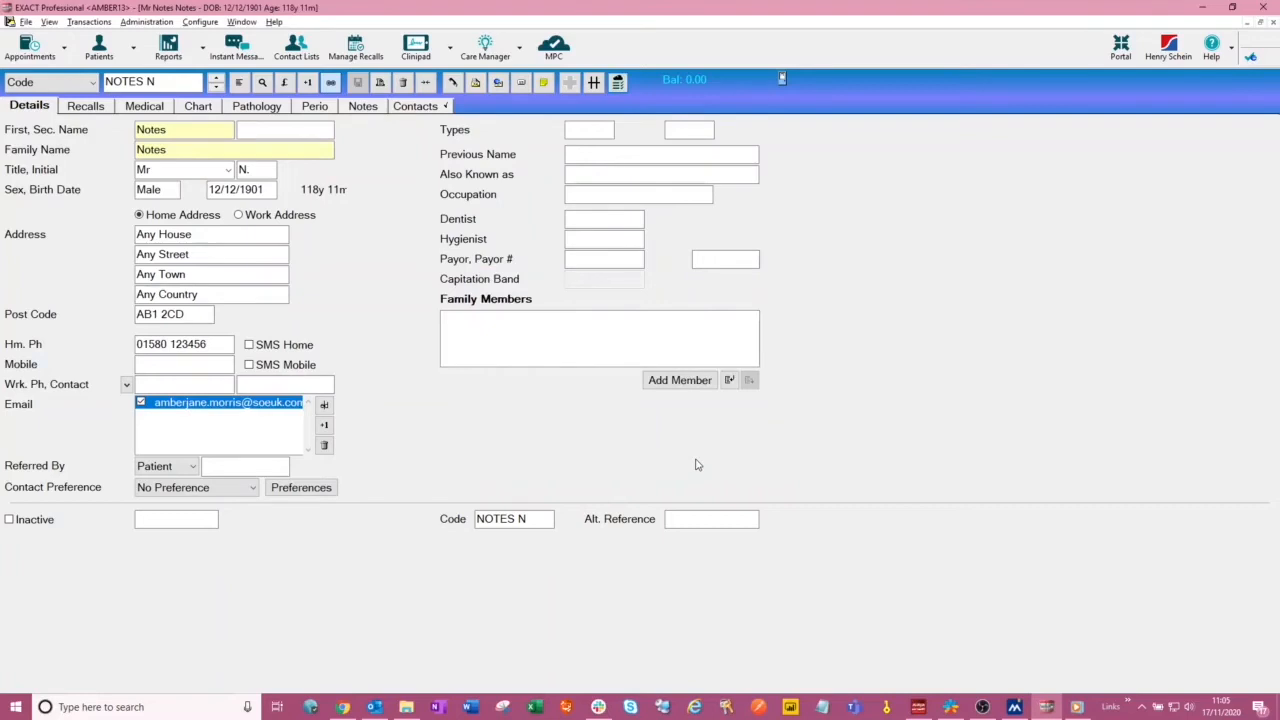
# Open the sent "Your Patient Portal Link" email in the patient's contact history, check its link text and close it.
pyautogui.click(415, 106)
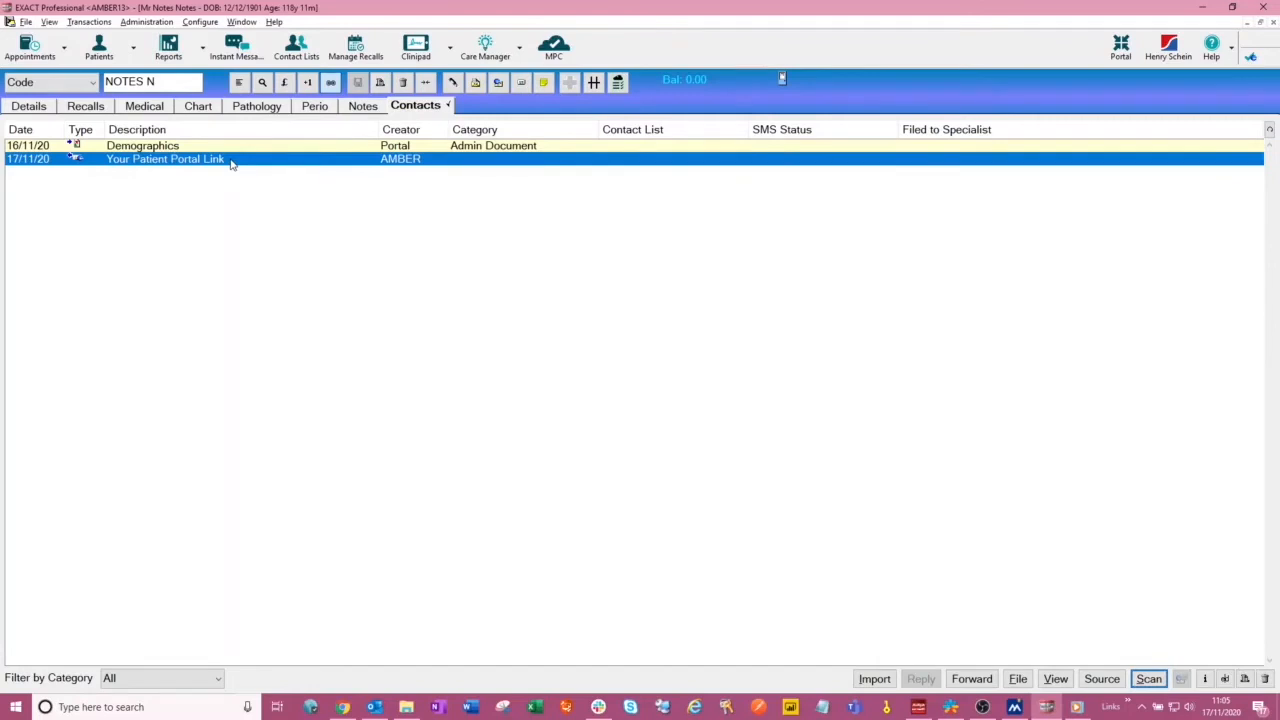
pyautogui.doubleClick(230, 160)
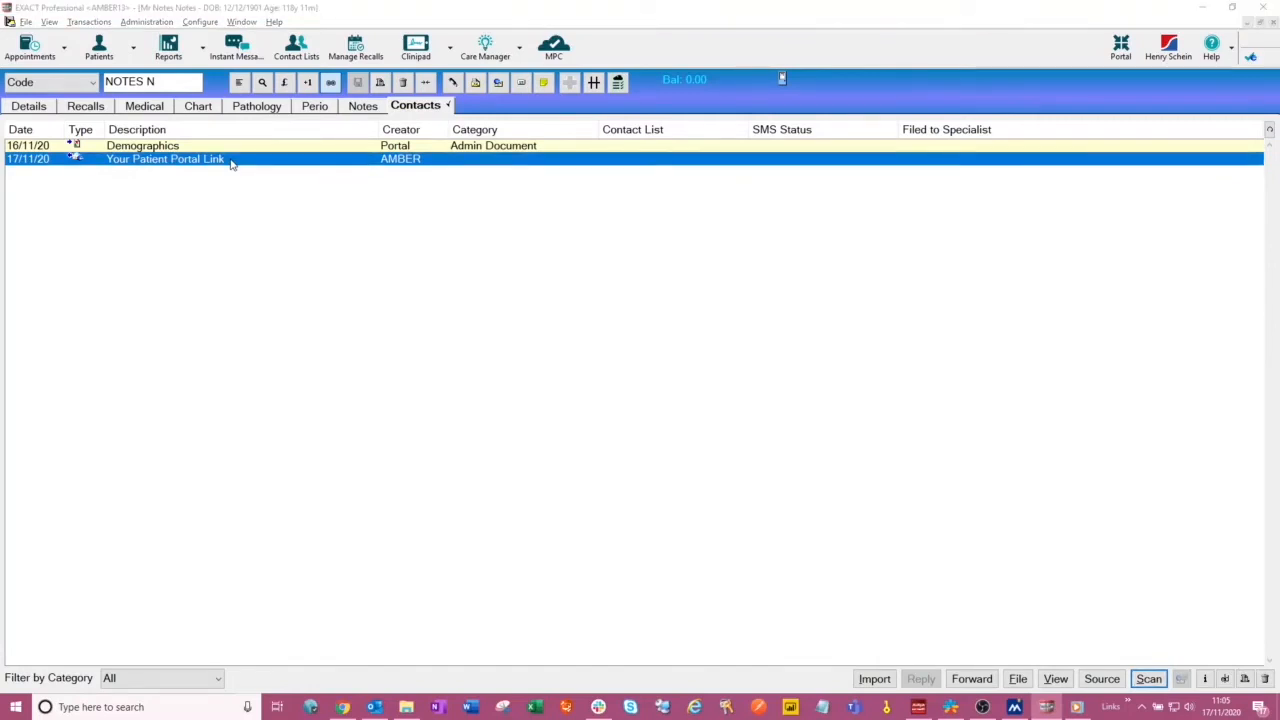
pyautogui.moveTo(828, 301); pyautogui.dragTo(661, 301)
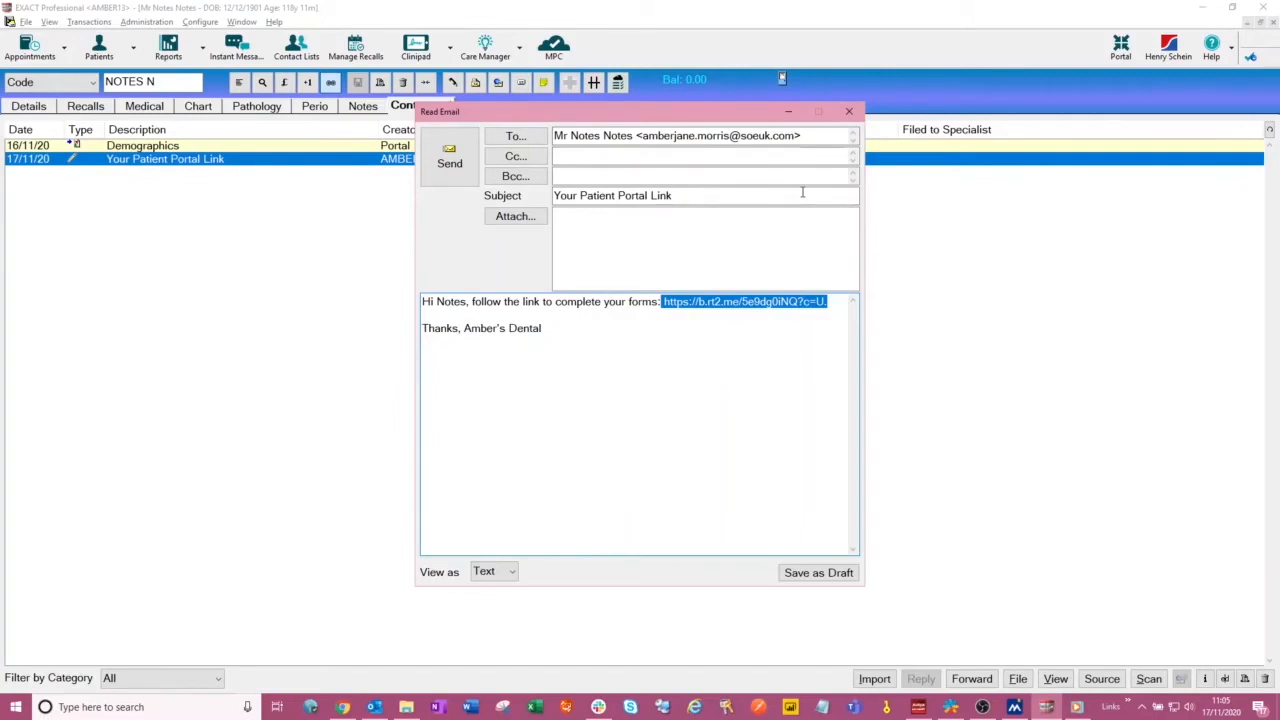
pyautogui.click(908, 197)
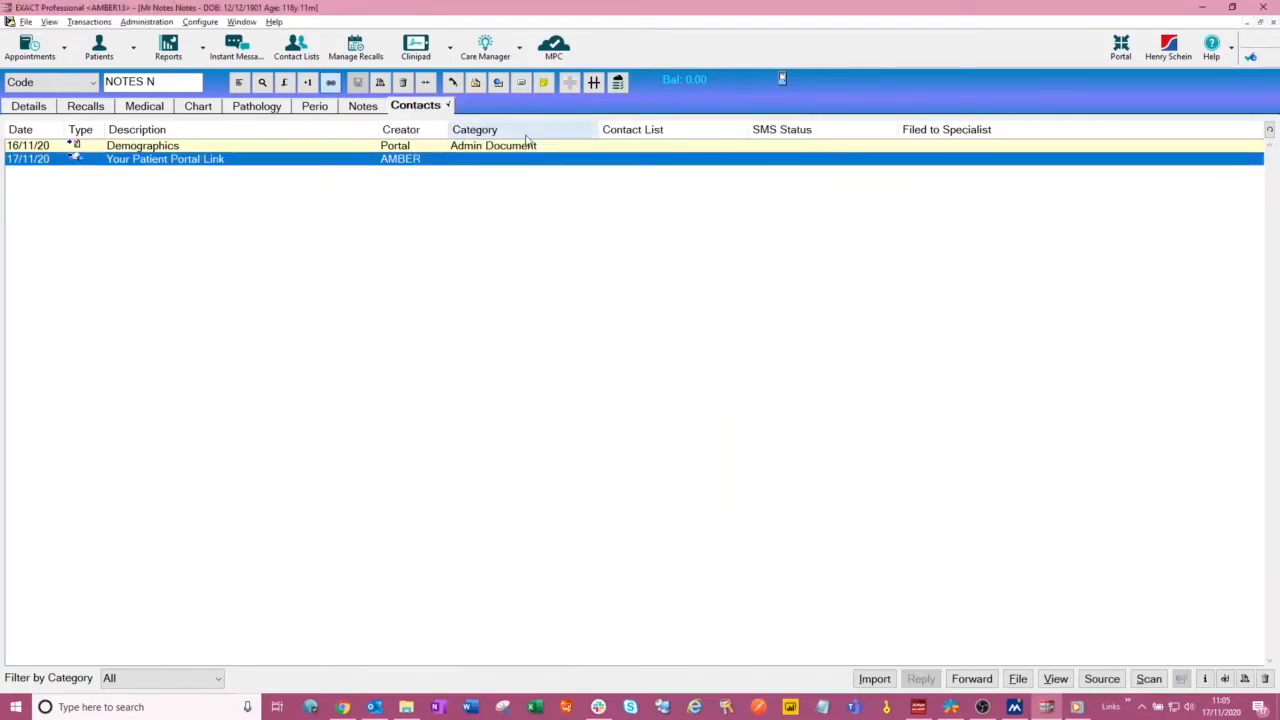
# Open the default QUICKLINK template from the practice's email templates.
pyautogui.click(200, 21)
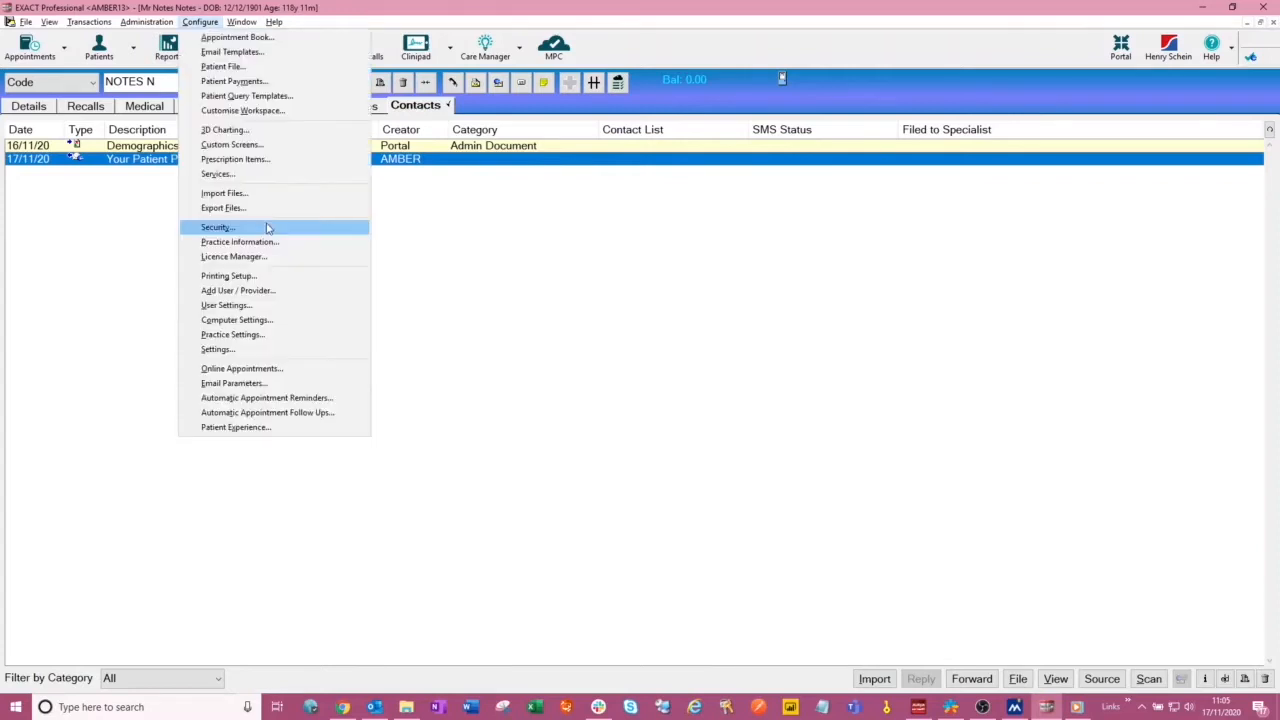
pyautogui.click(244, 52)
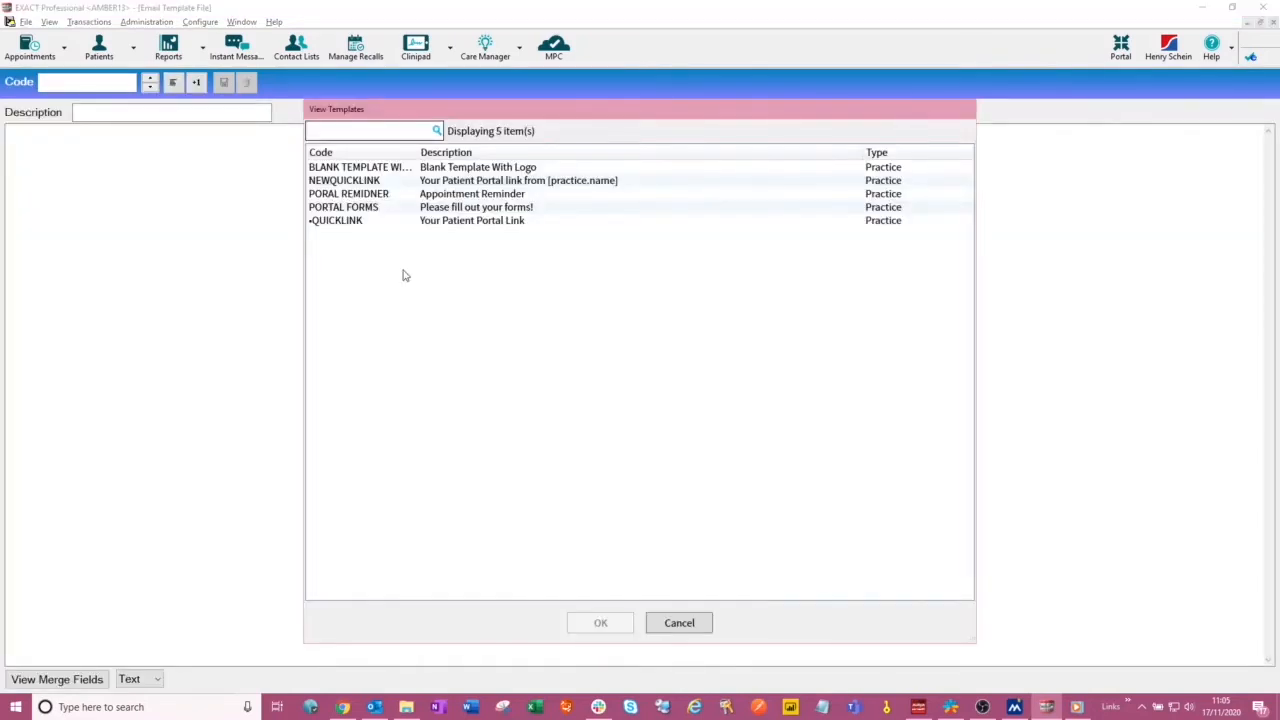
pyautogui.click(366, 222)
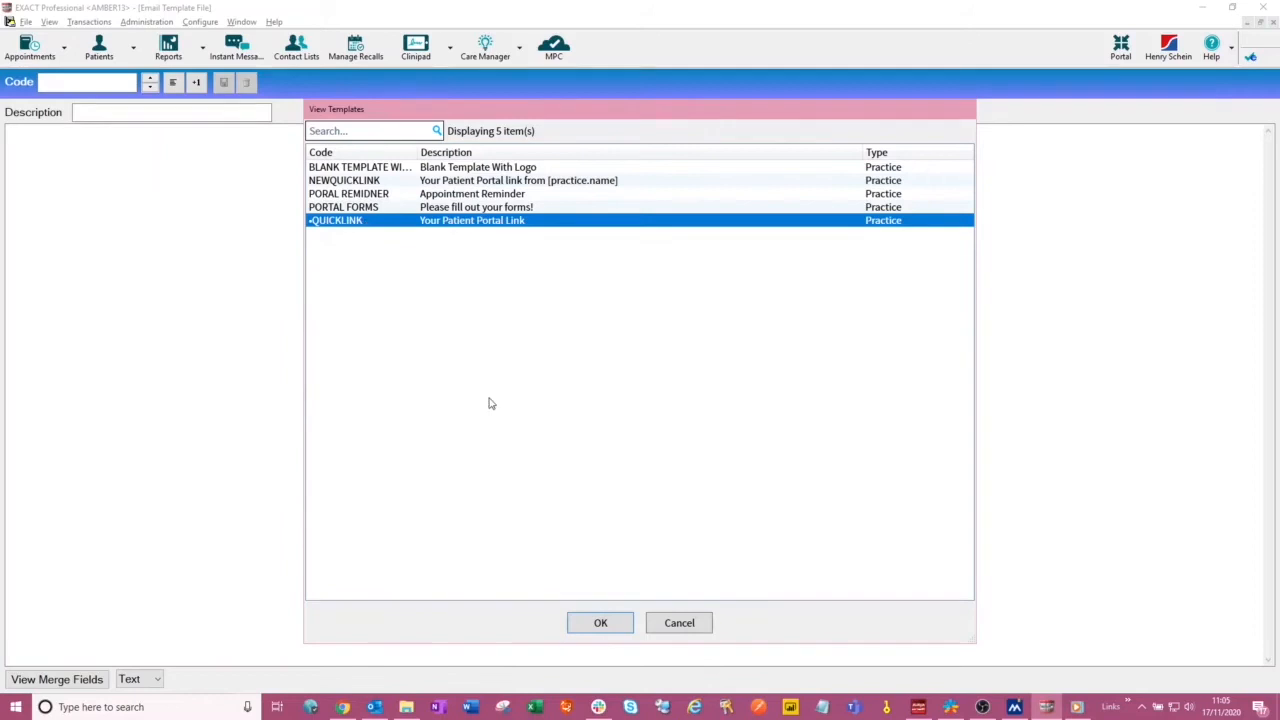
pyautogui.press('Return')
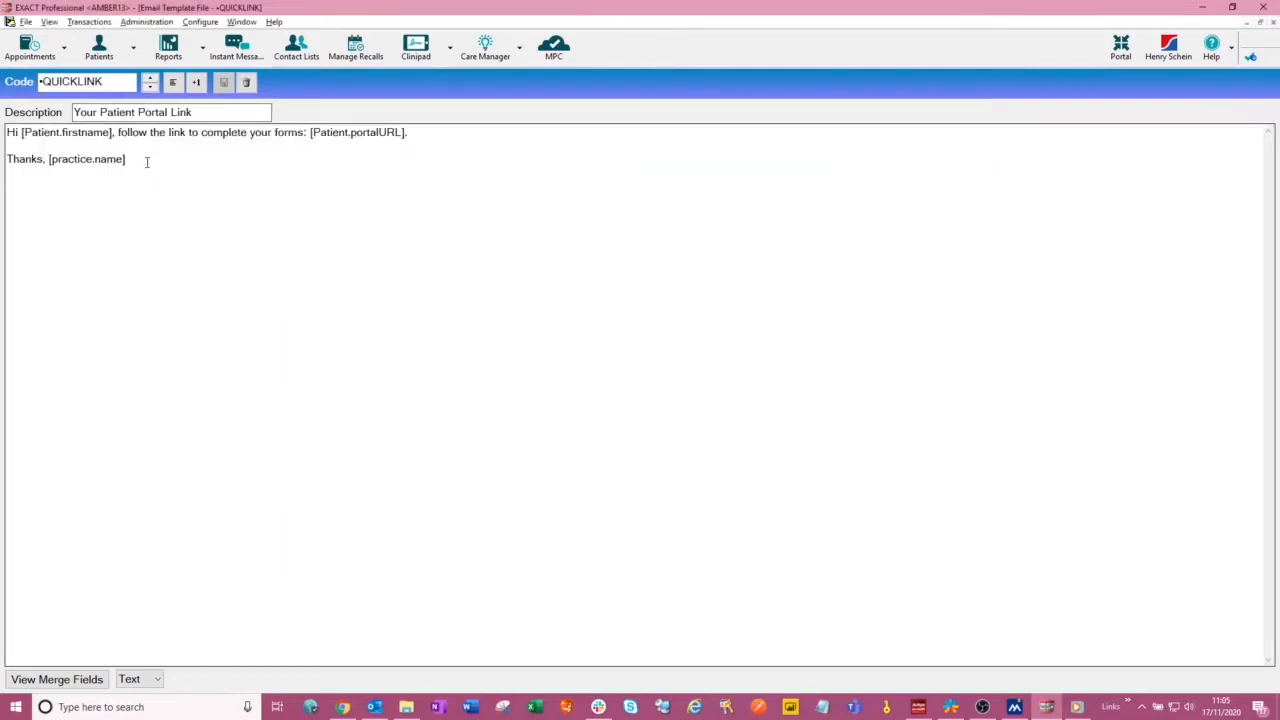
# Try a line break after the portal link sentence in the template body, remove it and save the template.
pyautogui.click(438, 135)
pyautogui.press('Return')
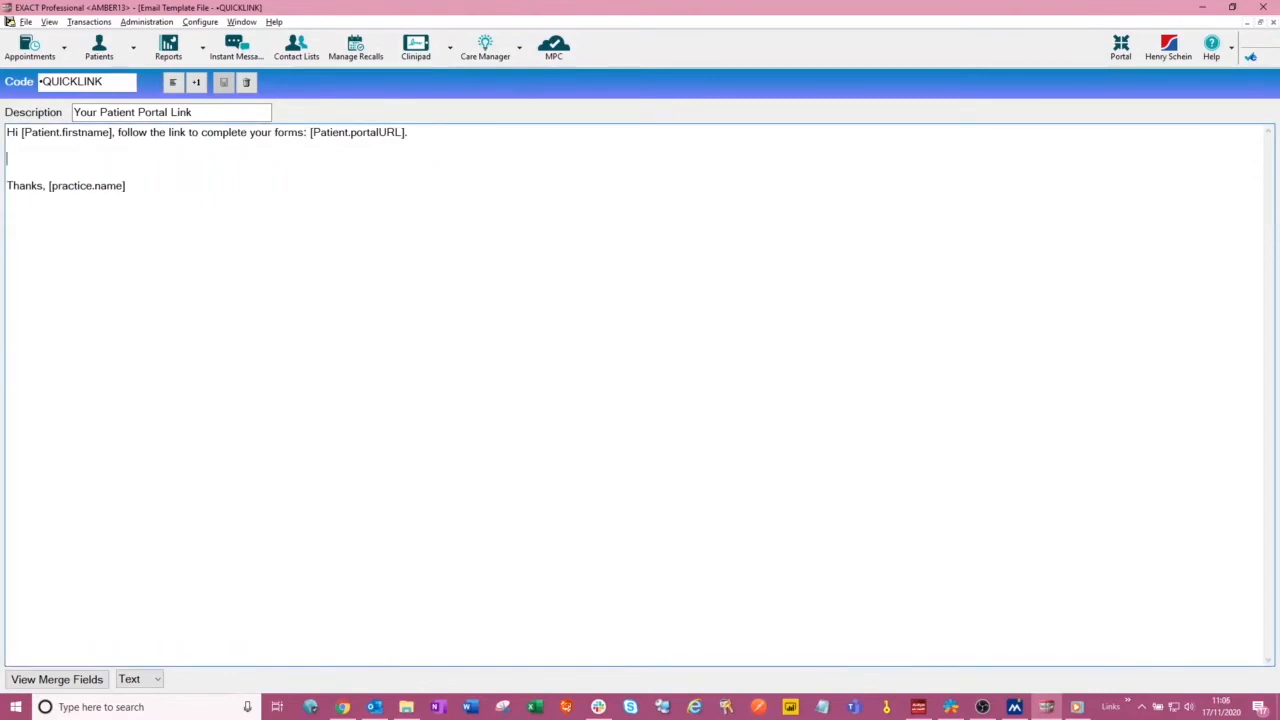
pyautogui.press('BackSpace')
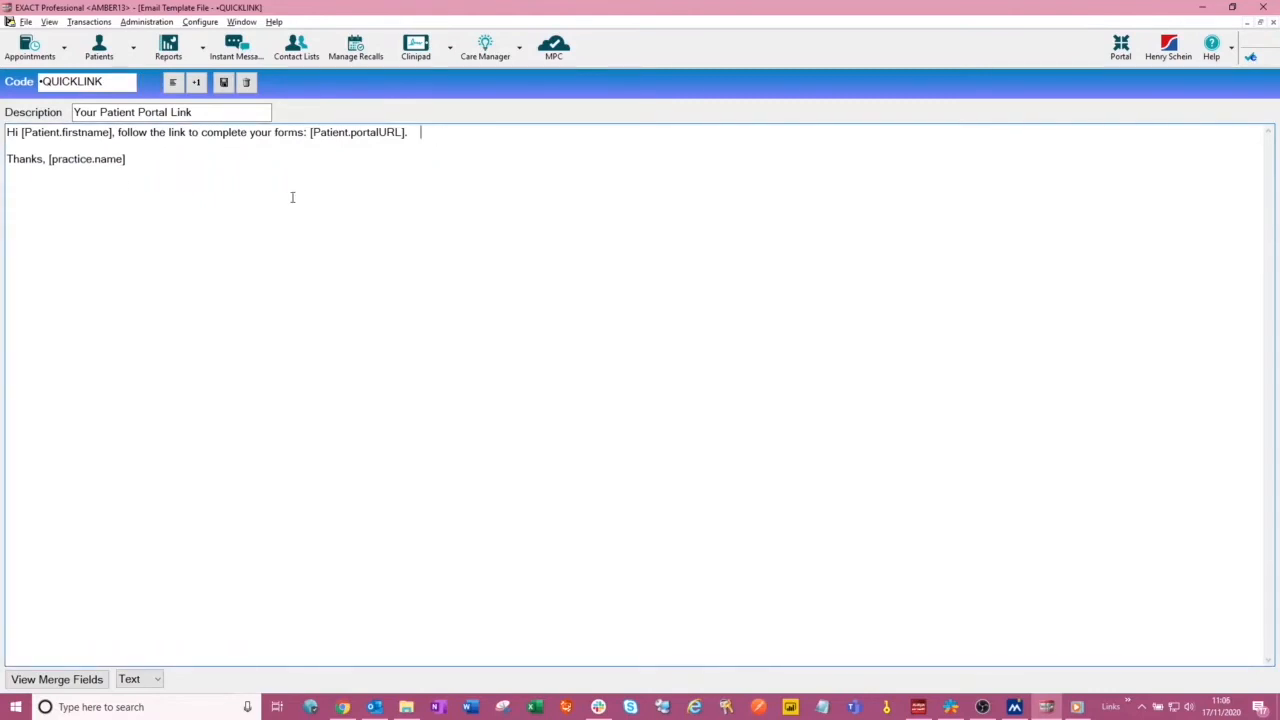
pyautogui.click(226, 85)
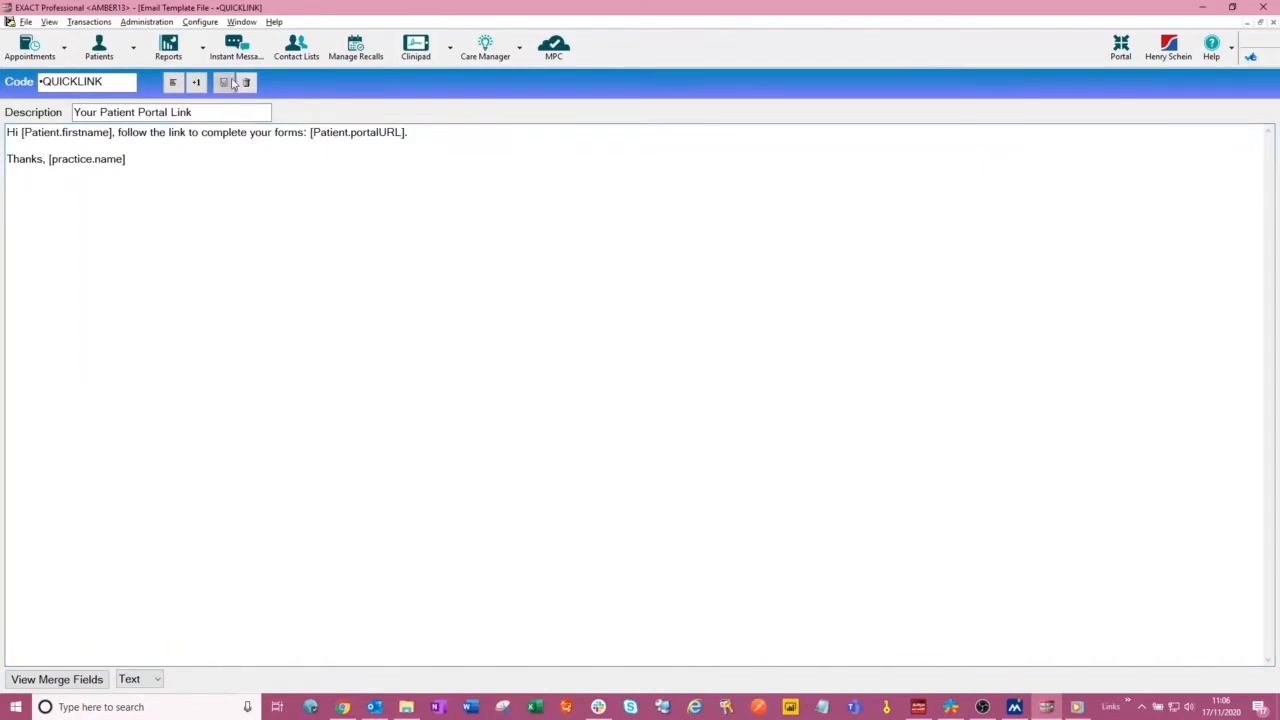
# Bring up the list of email templates again and open the NEWQUICKLINK template.
pyautogui.click(175, 84)
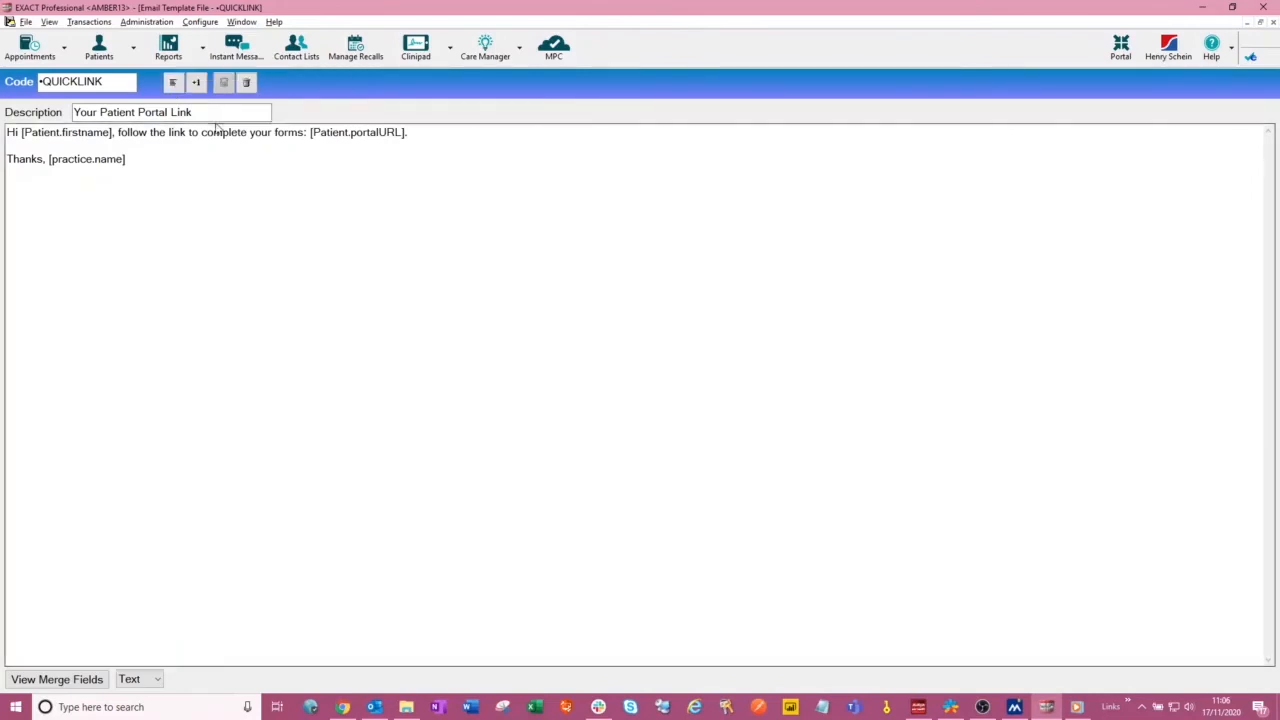
pyautogui.click(180, 87)
pyautogui.click(355, 181)
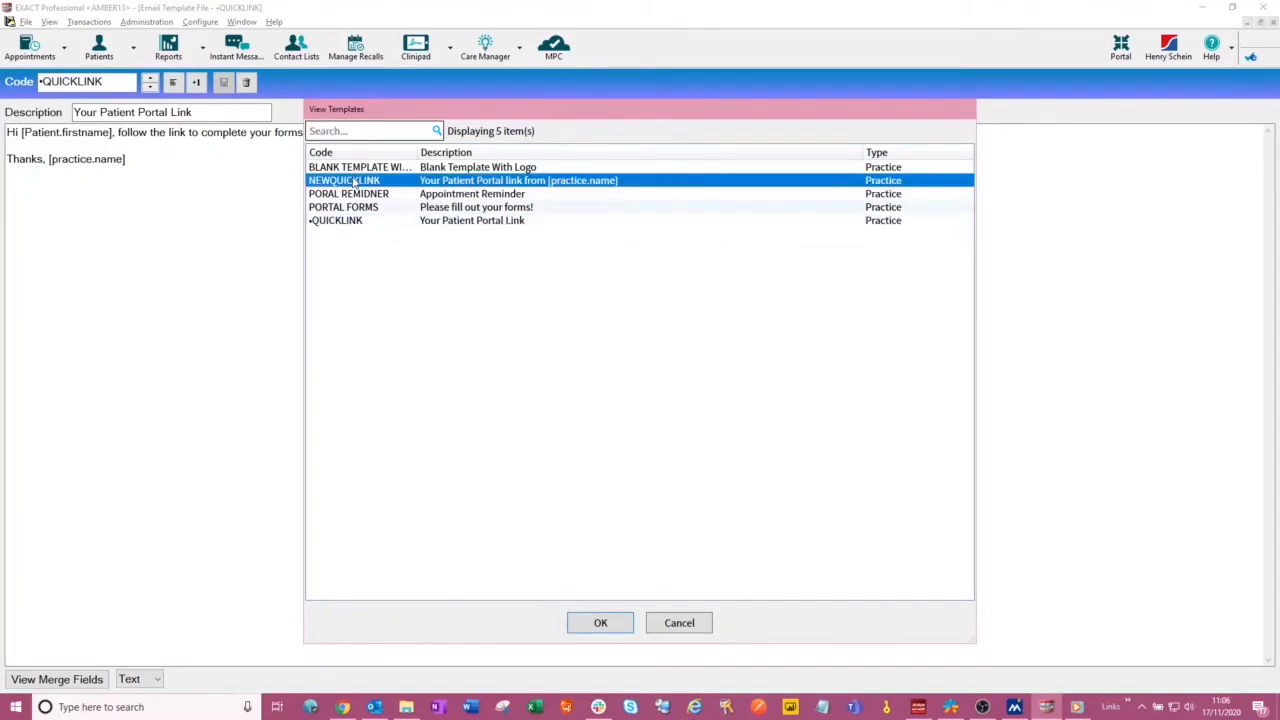
pyautogui.doubleClick(355, 183)
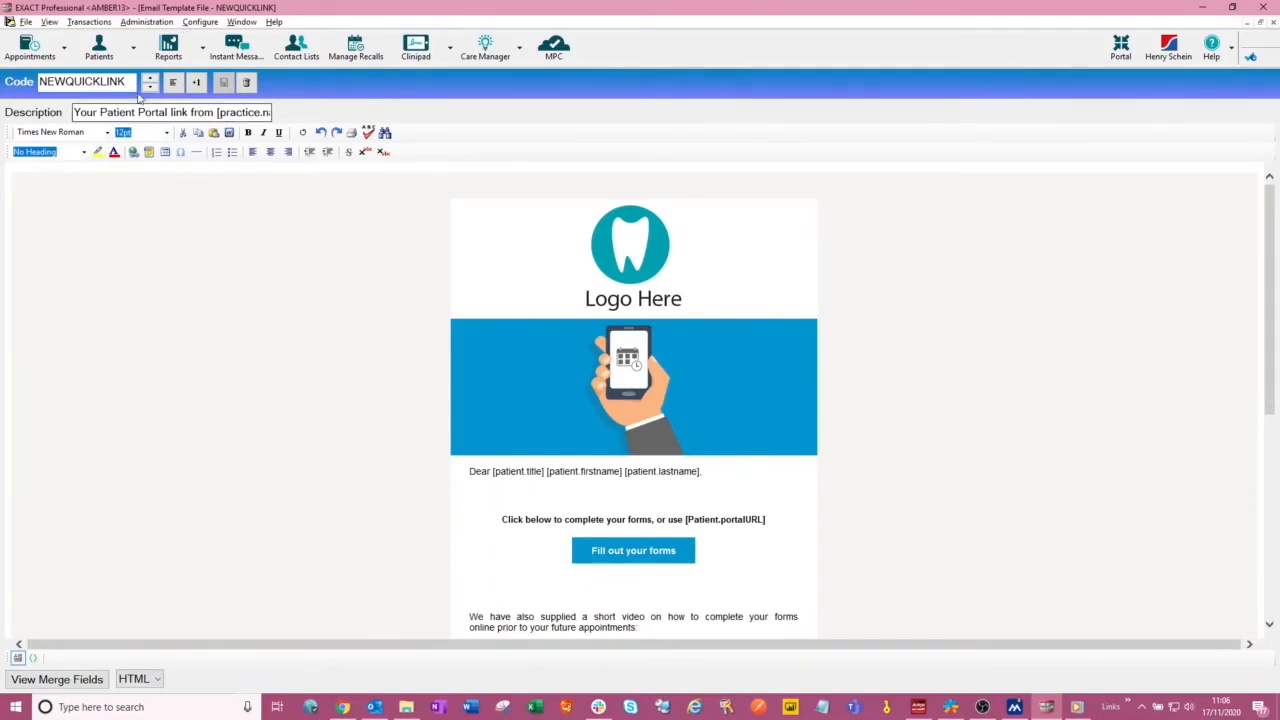
# Open the general settings list and filter the keys on "Quick" to find the quicklink template settings.
pyautogui.click(212, 24)
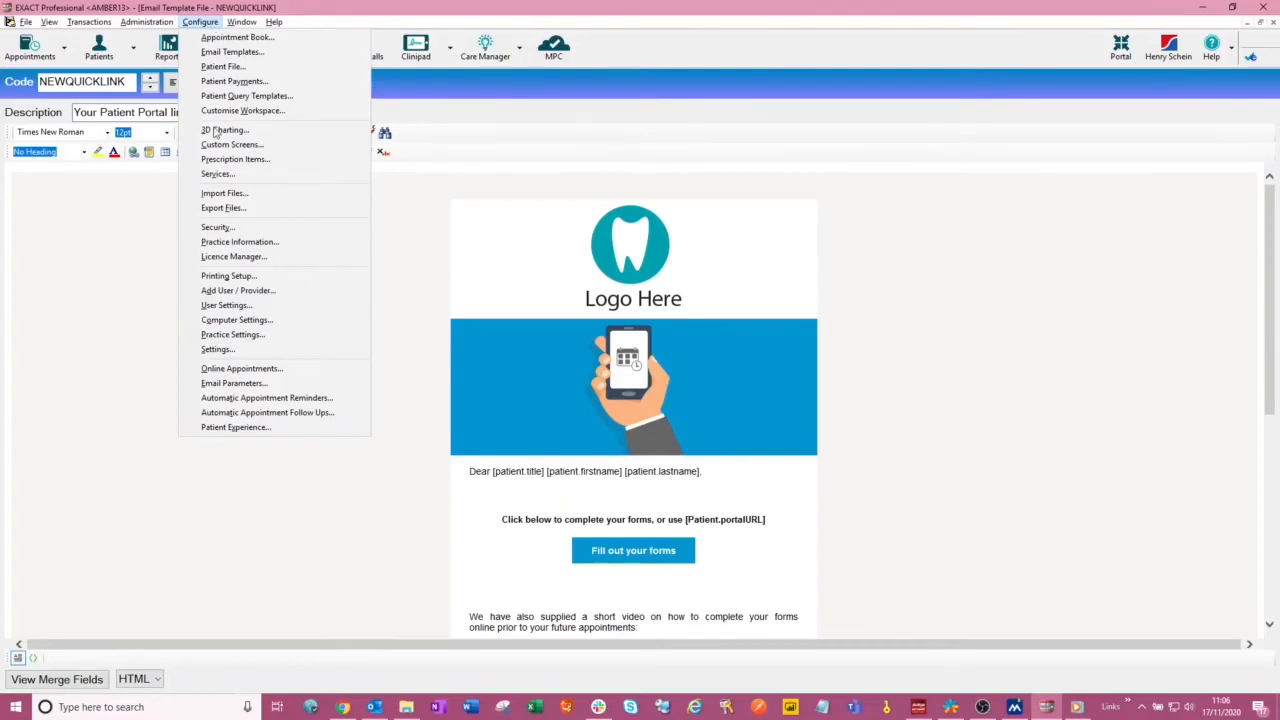
pyautogui.click(249, 352)
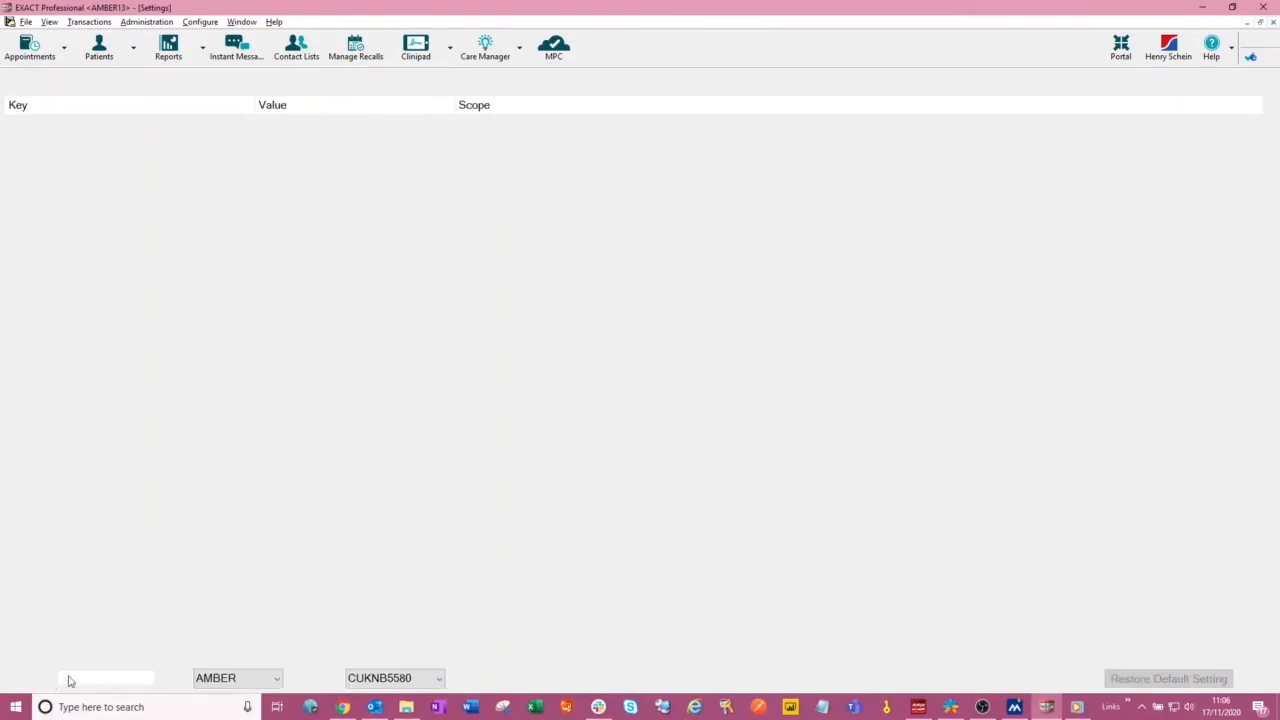
pyautogui.click(69, 681)
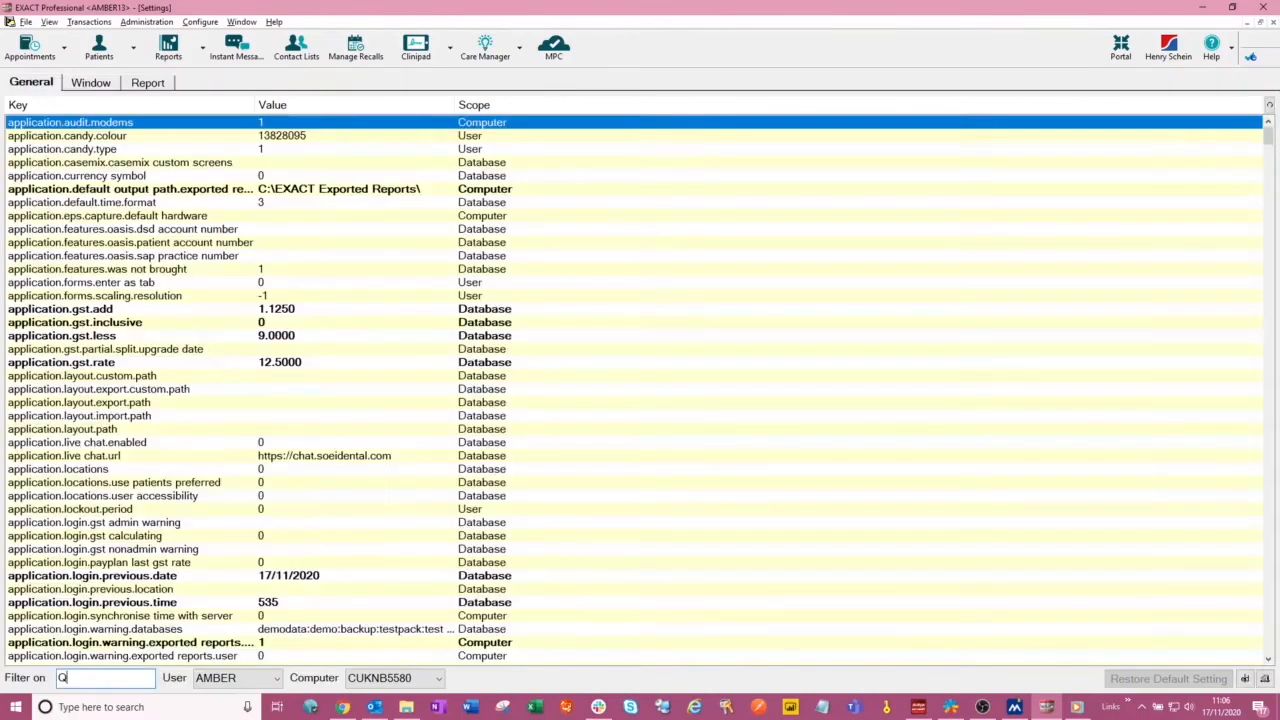
pyautogui.write('Quick')
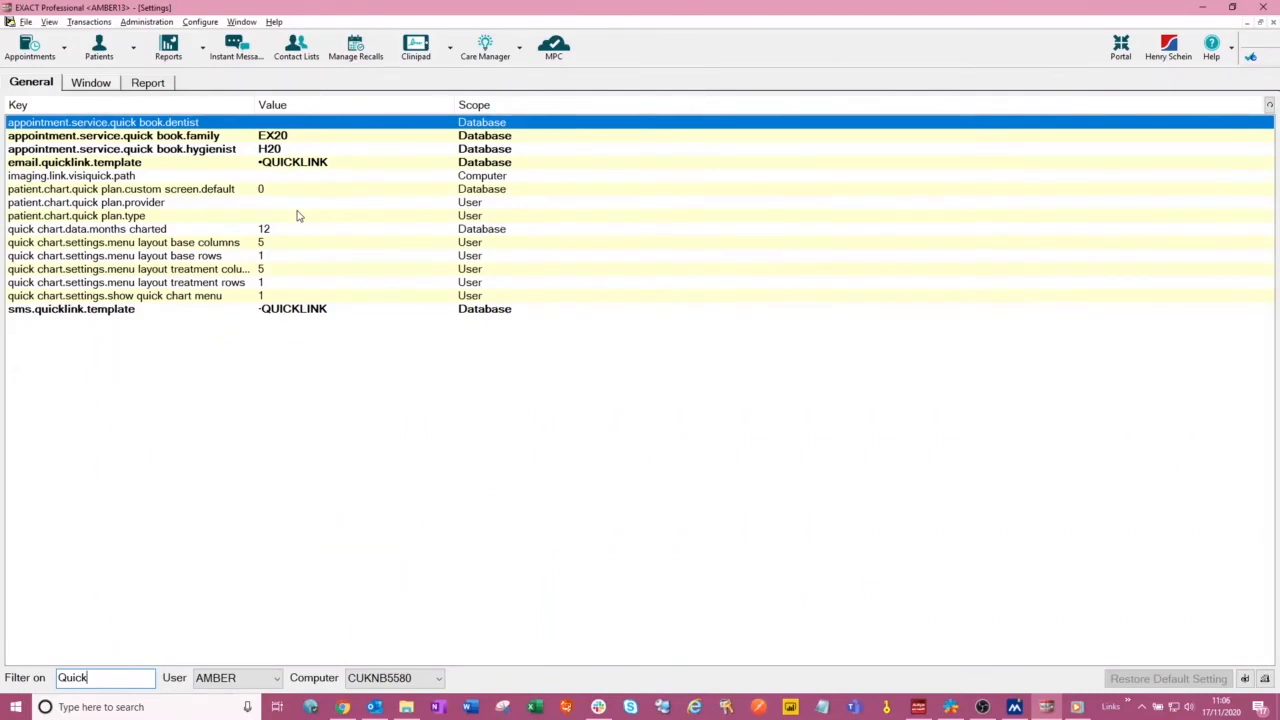
pyautogui.click(295, 311)
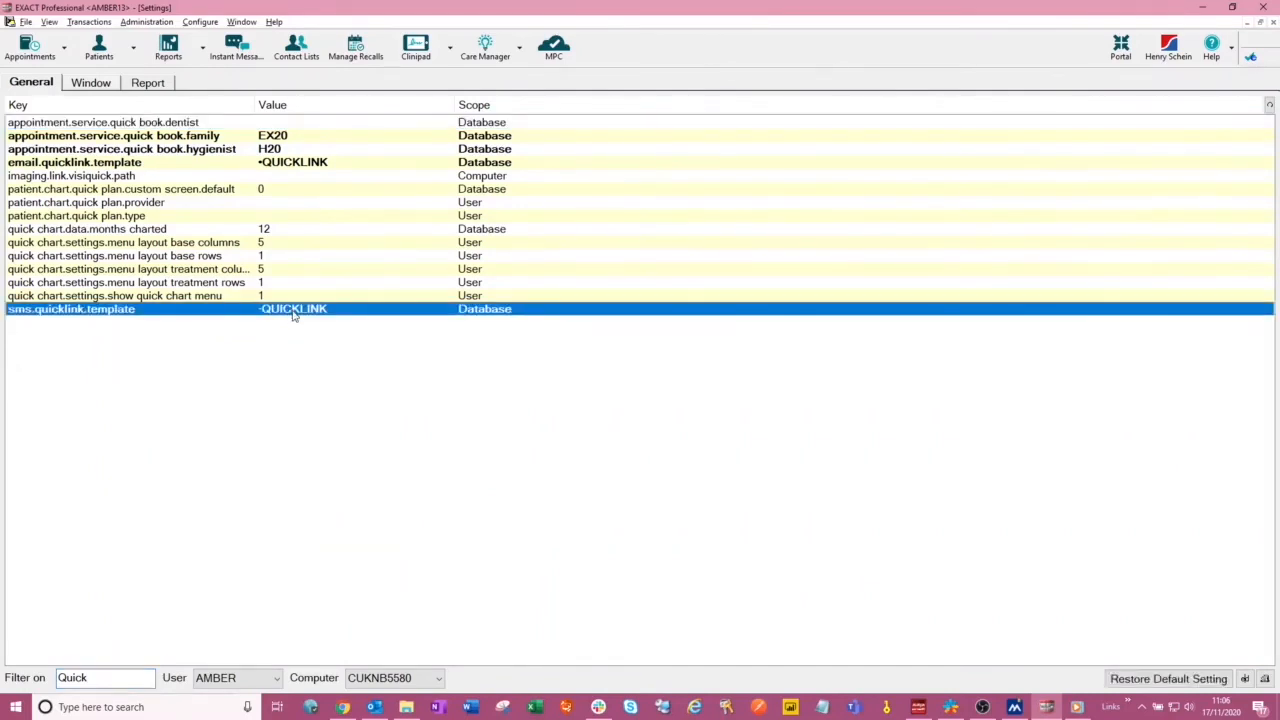
# Set the email.quicklink.template setting to NEWQUICKLINK and confirm the change.
pyautogui.click(318, 163)
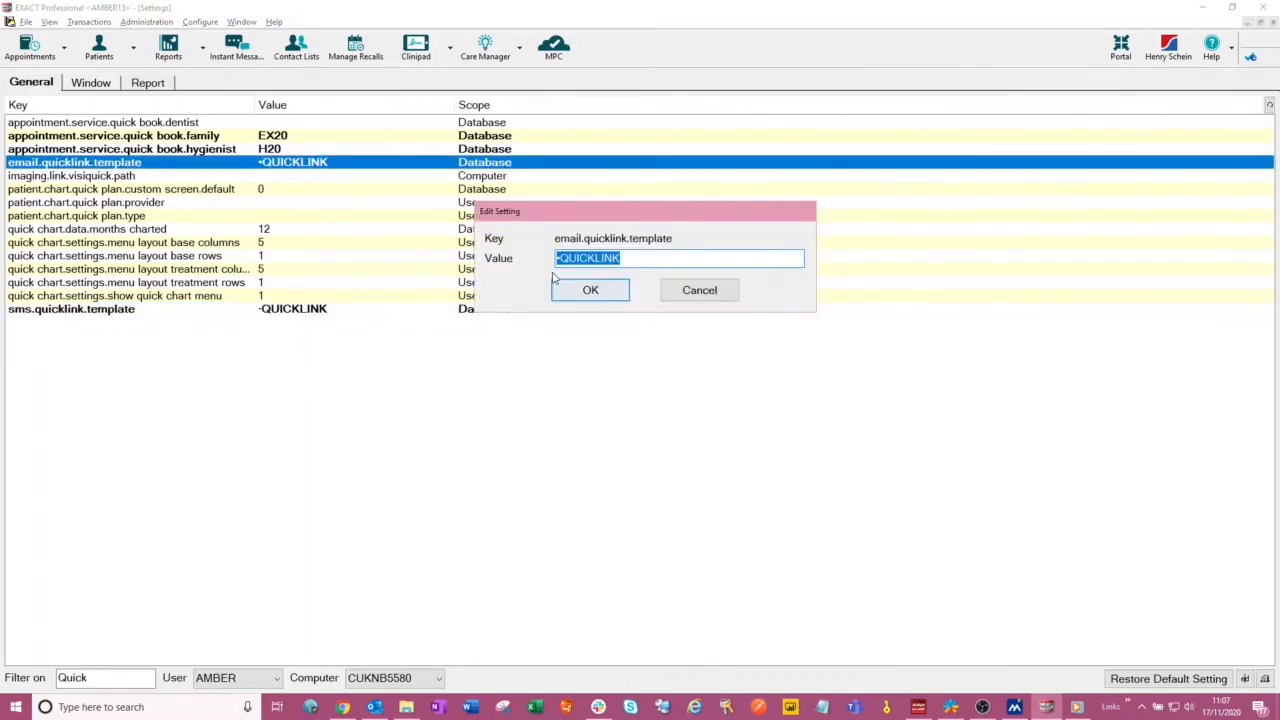
pyautogui.press('Home')
pyautogui.press('Delete')
pyautogui.write('NEW')
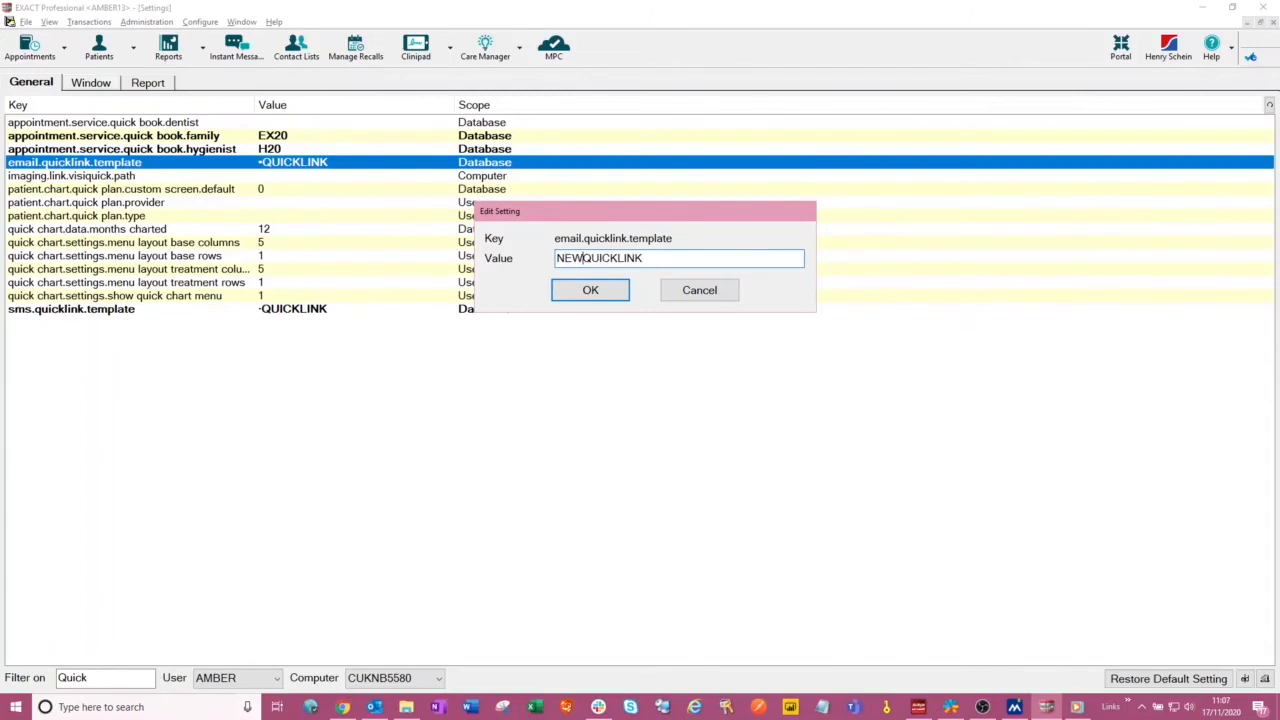
pyautogui.click(590, 292)
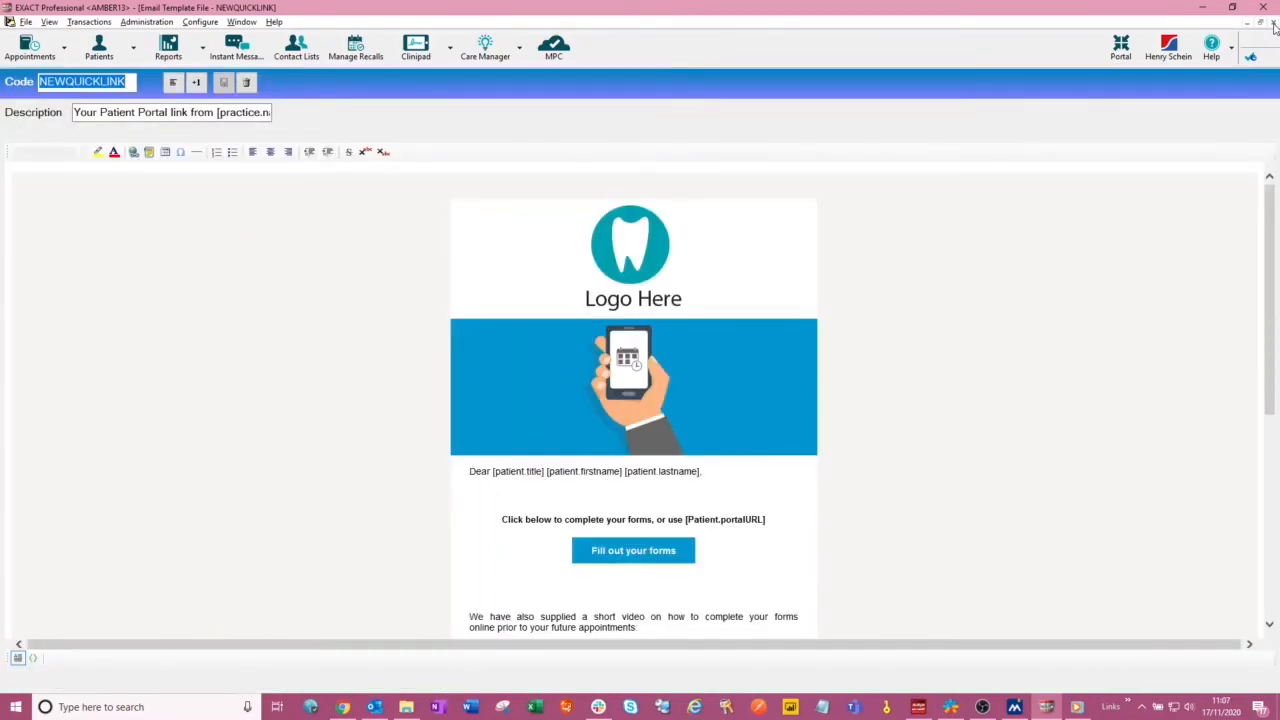
# Close the email template file and email the portal link to the patient again from the Patient Experience options.
pyautogui.click(1273, 24)
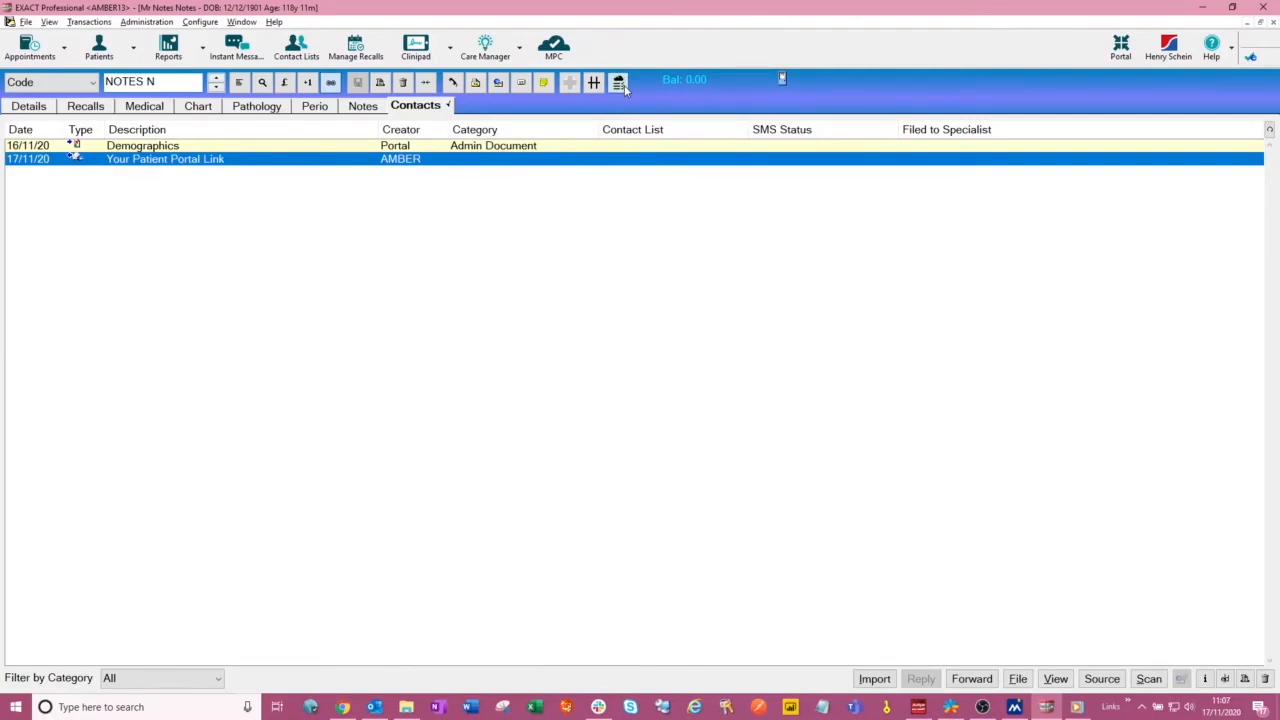
pyautogui.click(619, 84)
pyautogui.click(670, 424)
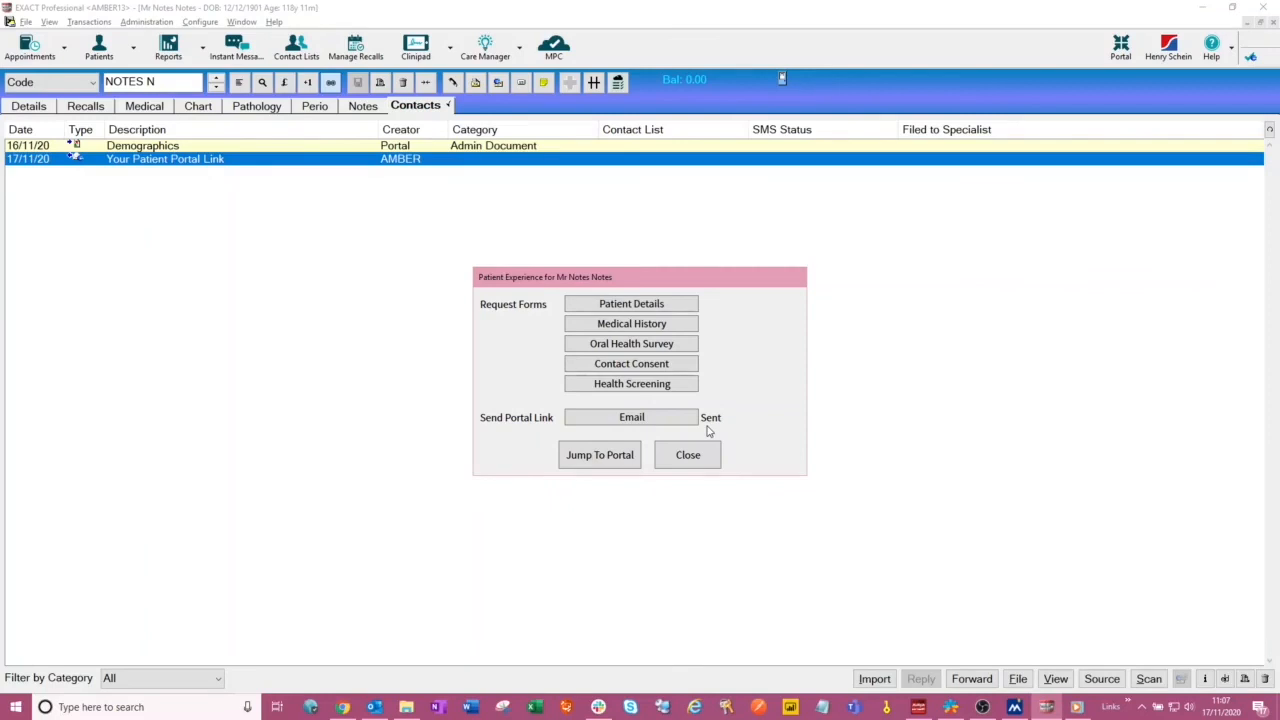
pyautogui.click(687, 454)
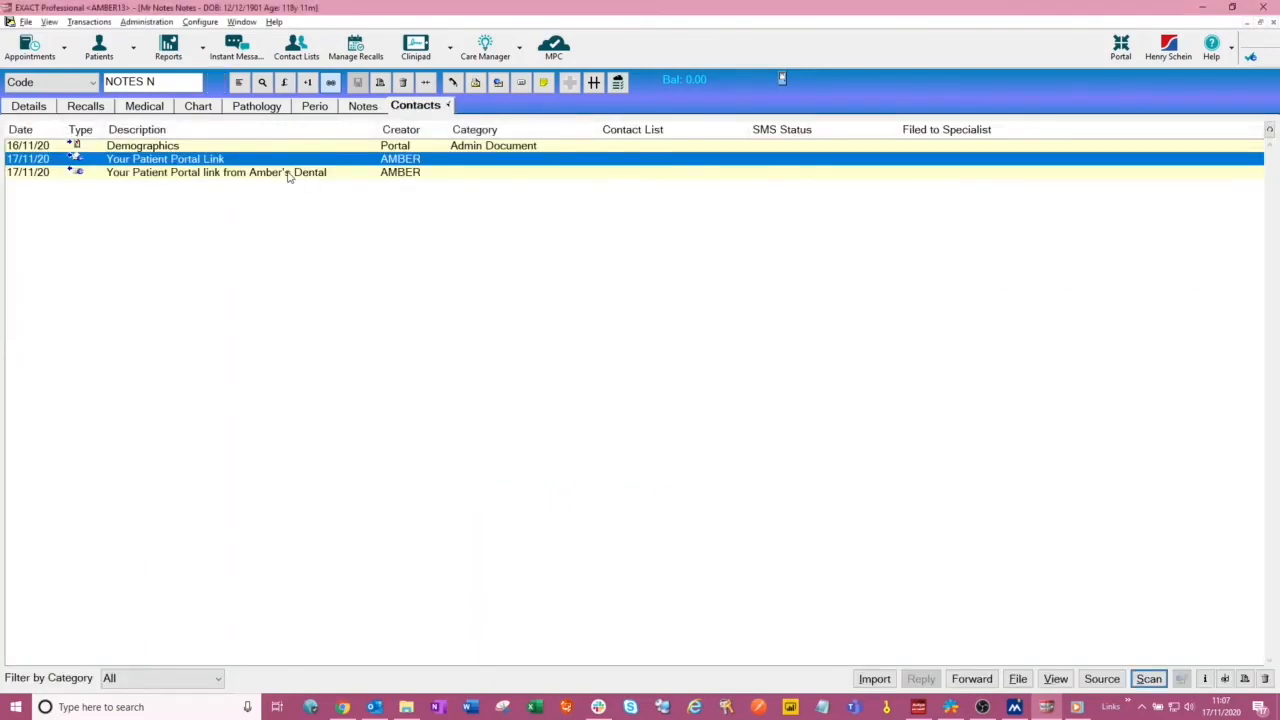
# Open the newly sent portal link email in the contact history, review its HTML layout and link, and close it.
pyautogui.click(320, 173)
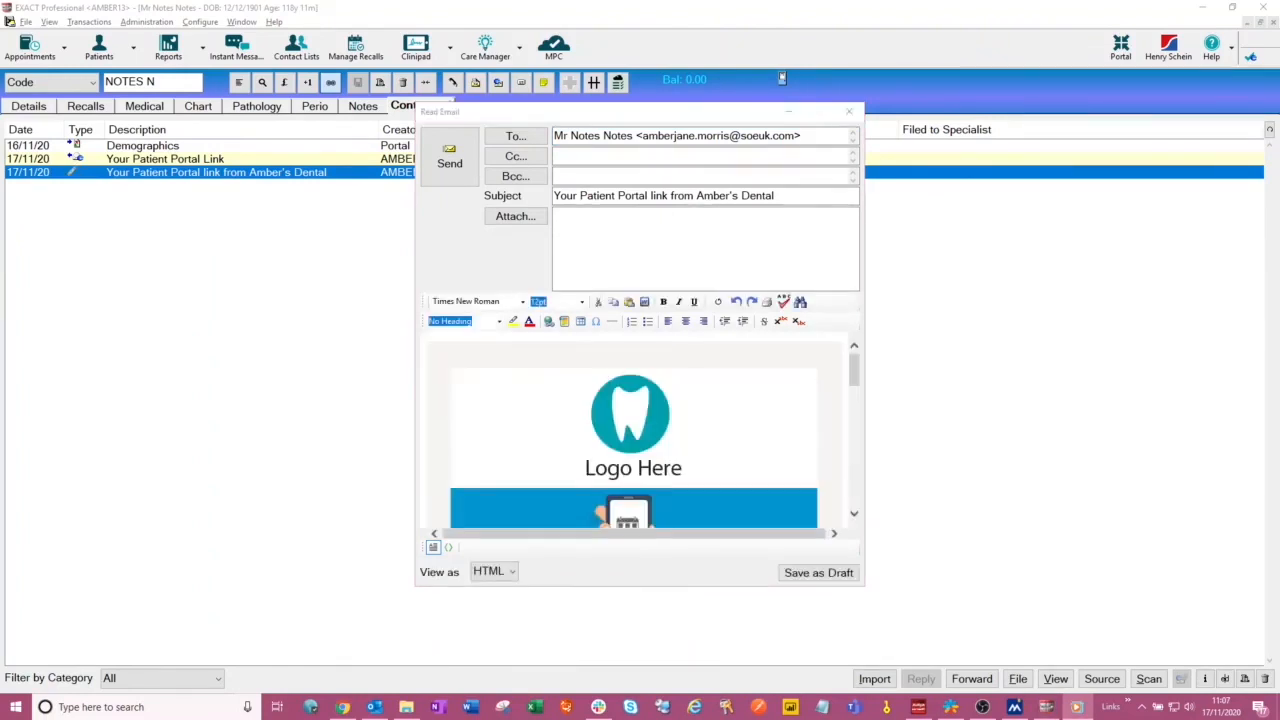
pyautogui.scroll(-3, 678, 465)
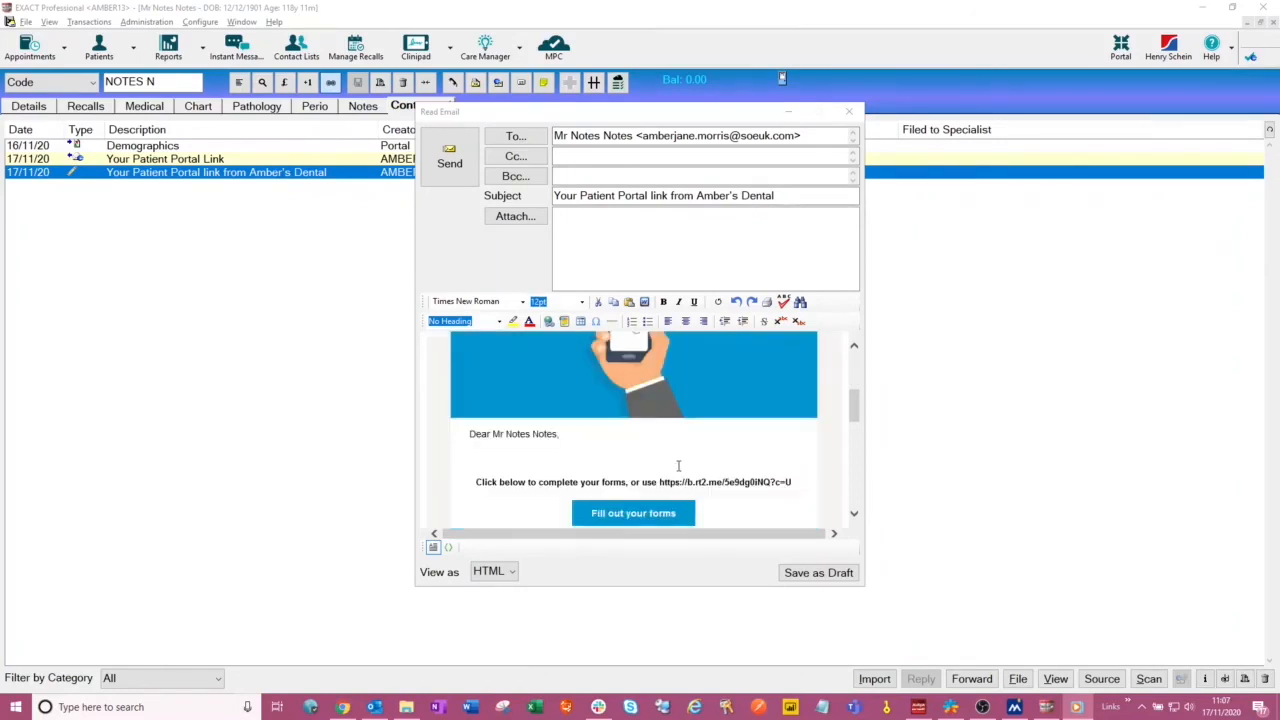
pyautogui.scroll(-2, 678, 465)
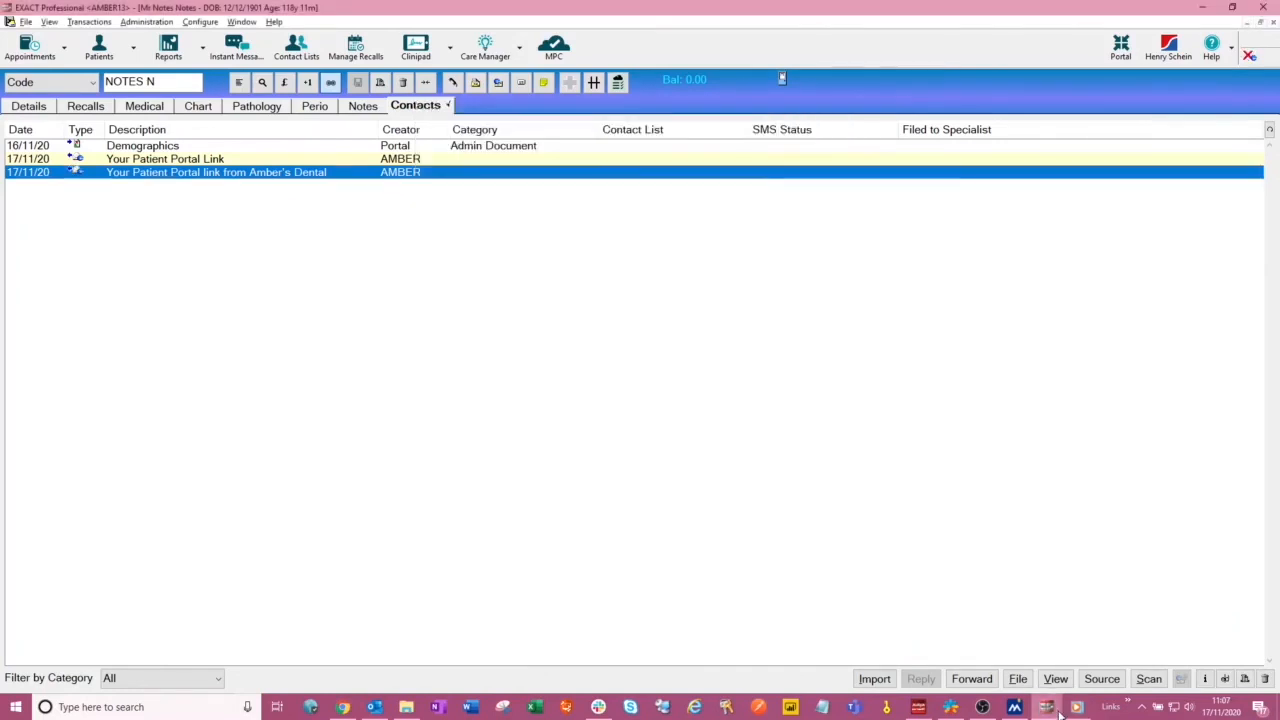
pyautogui.moveTo(1058, 712)
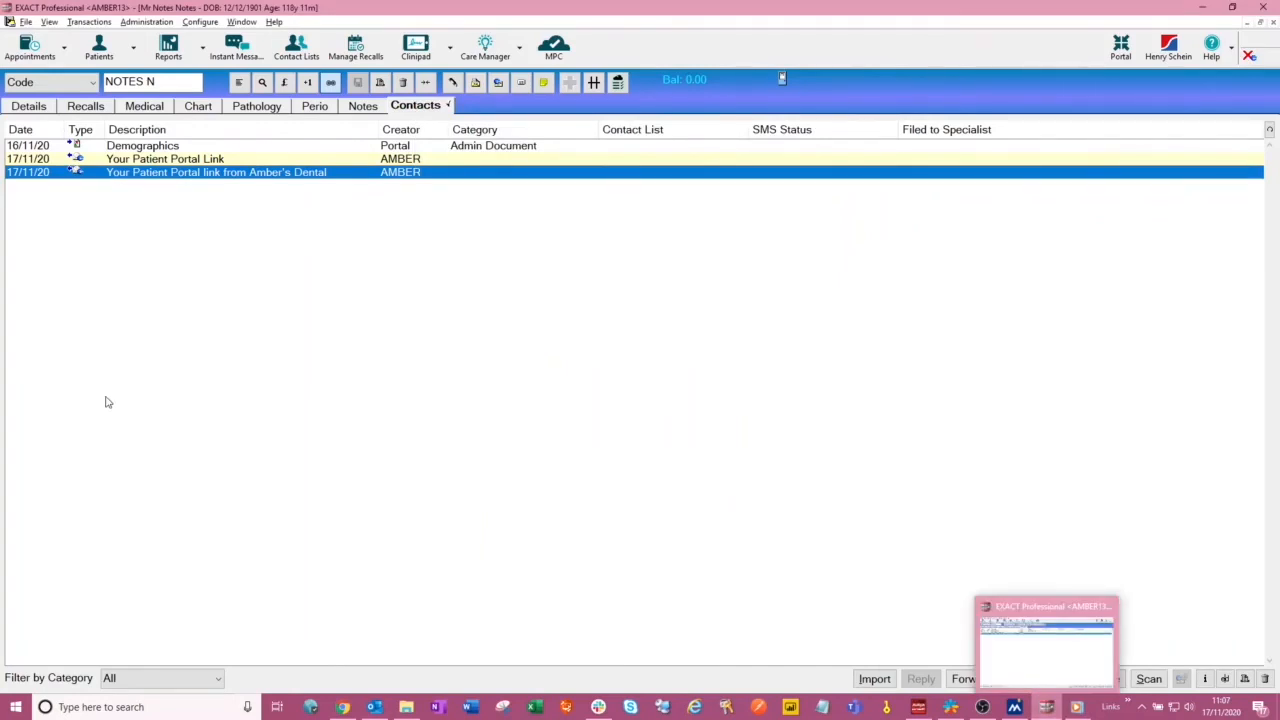